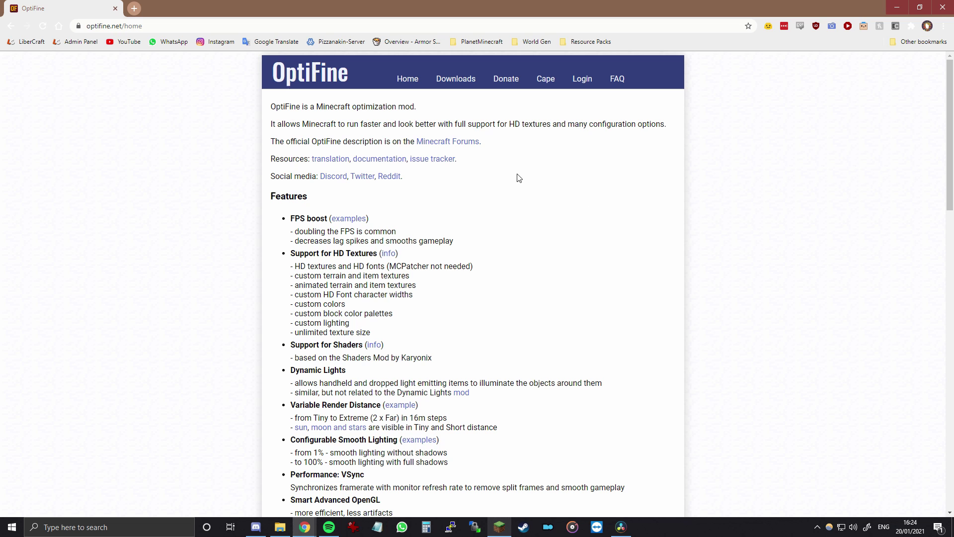
Step: Download OptiFine HD U G6 for Minecraft 1.16.5 from the OptiFine site and install it with its installer
click(466, 81)
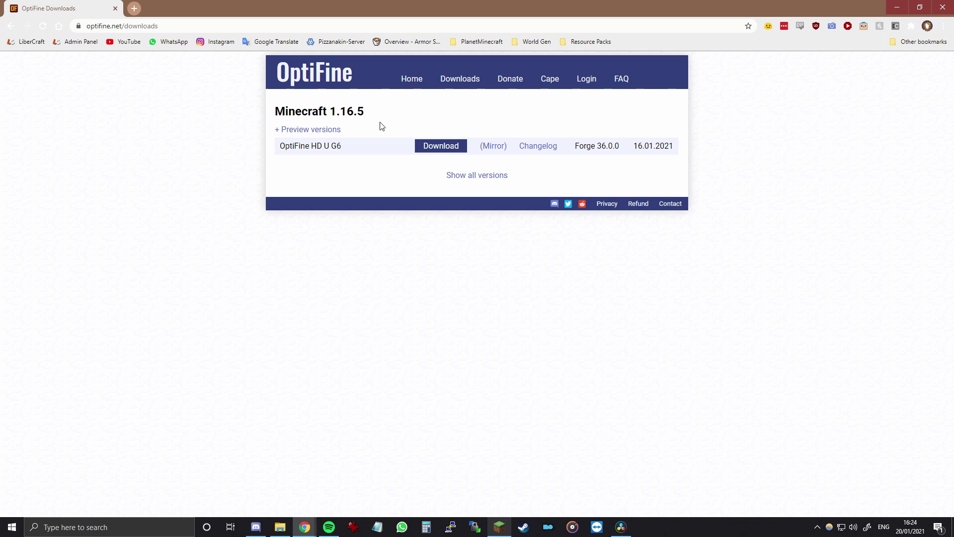
click(424, 147)
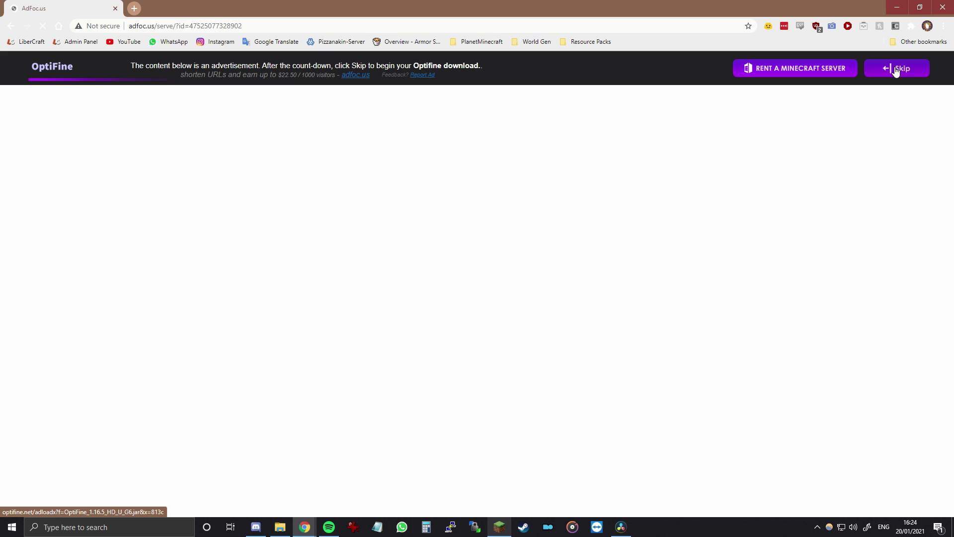
click(895, 70)
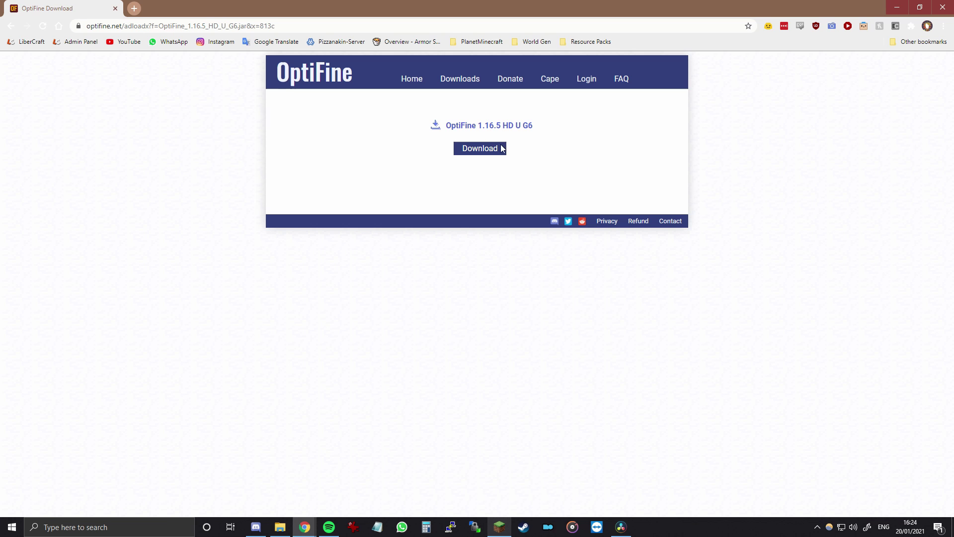
click(486, 152)
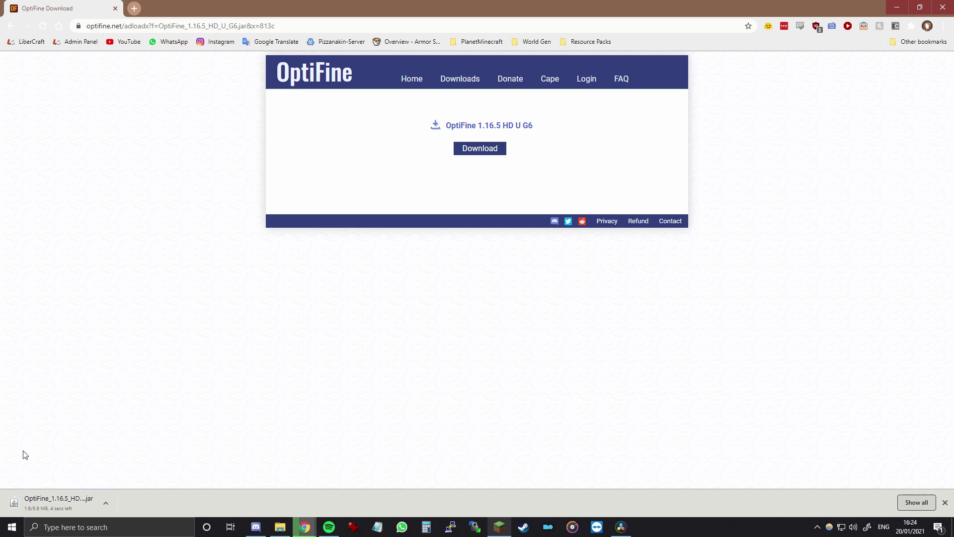
click(187, 502)
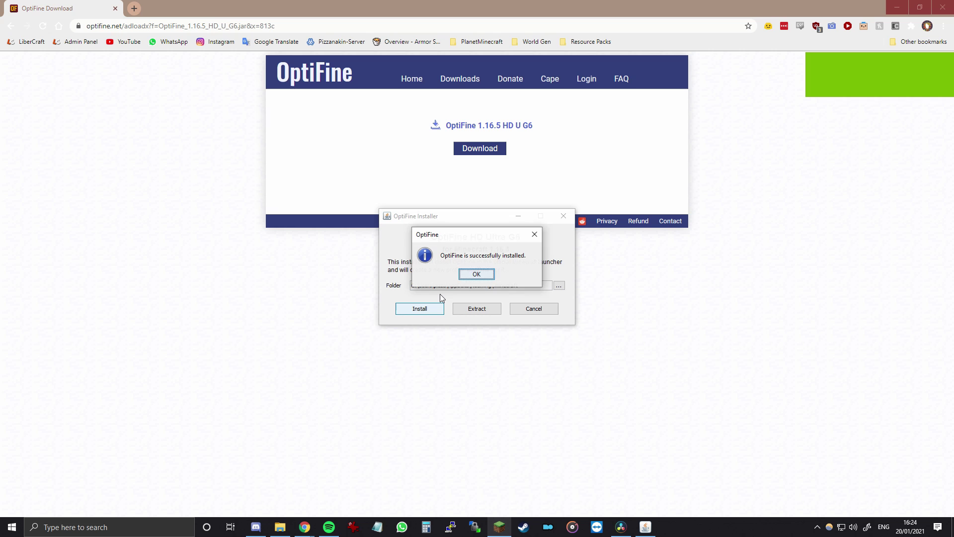
click(477, 274)
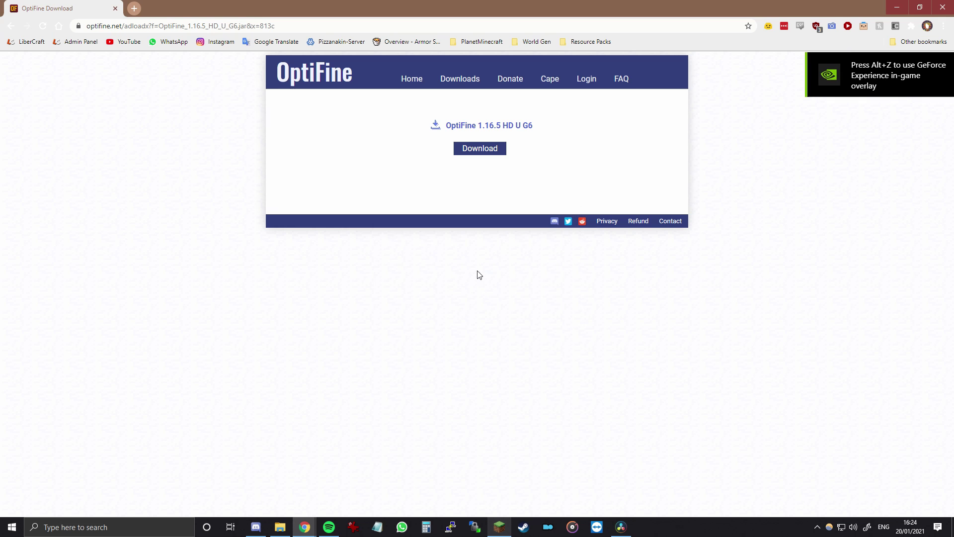
Step: Switch to the Minecraft Launcher, choose the OptiFine 1.16.5 installation and launch the game
click(499, 526)
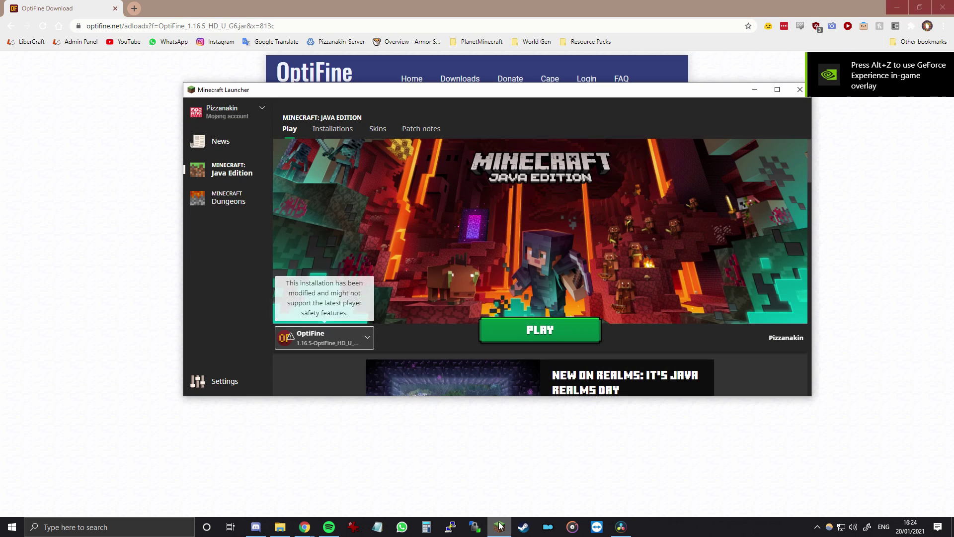
click(323, 337)
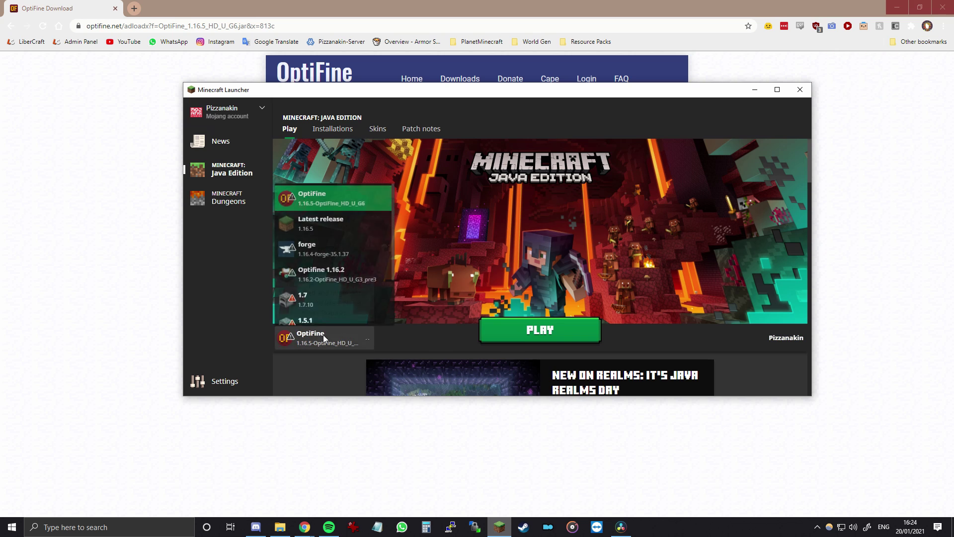
click(318, 198)
click(545, 330)
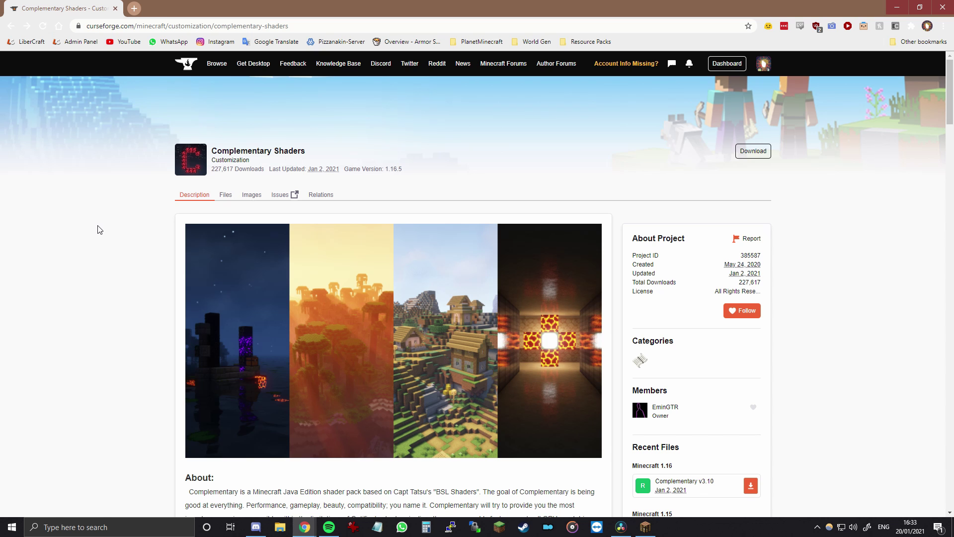
Step: Look over the Complementary Shaders page on CurseForge and start downloading the shader pack
scroll(99, 230, down, 1)
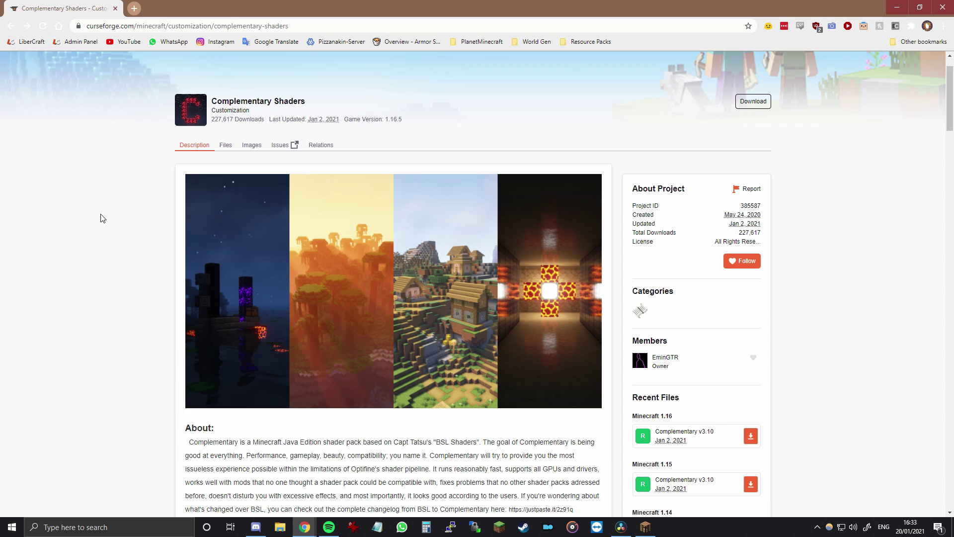
scroll(102, 219, down, 1)
scroll(102, 219, up, 2)
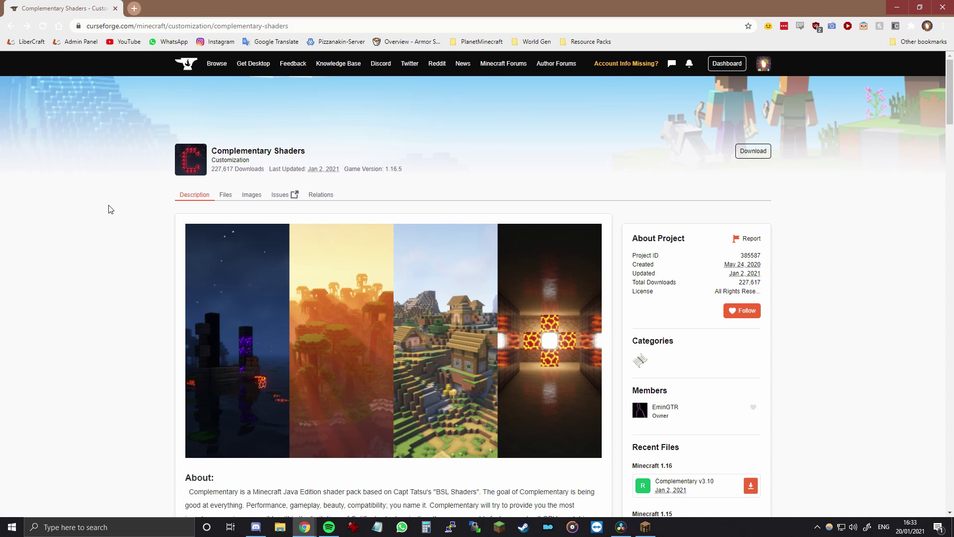
click(767, 153)
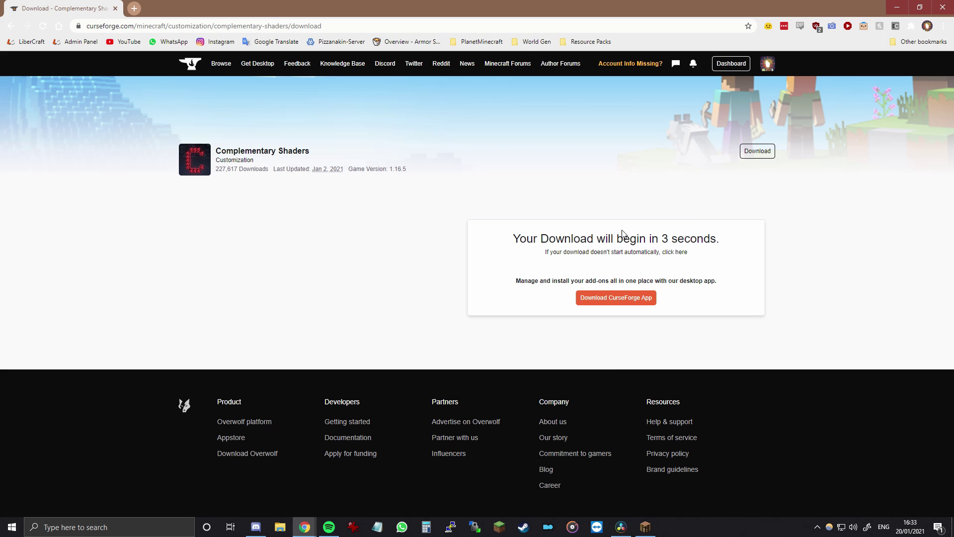
Step: Switch to Minecraft and open the shaderpacks folder from the game's shader settings
click(645, 527)
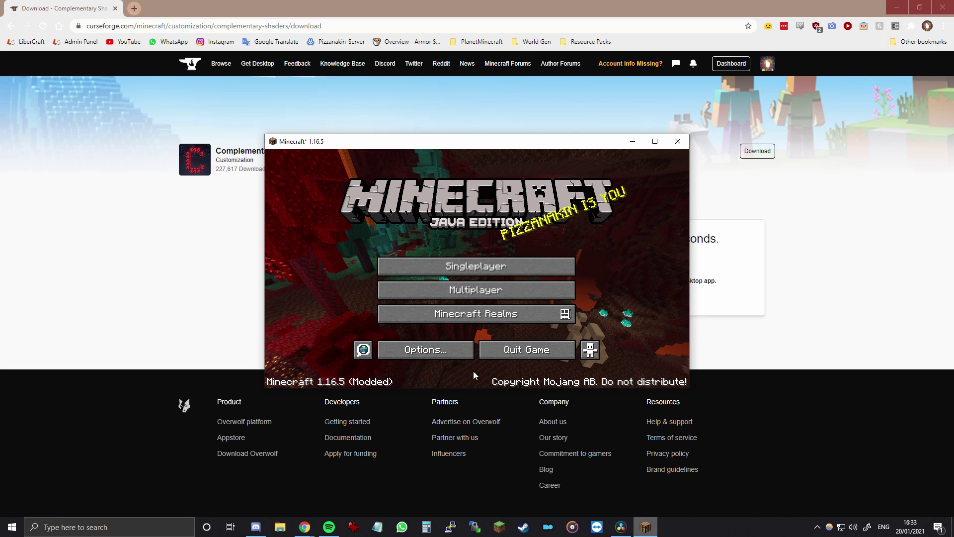
click(456, 352)
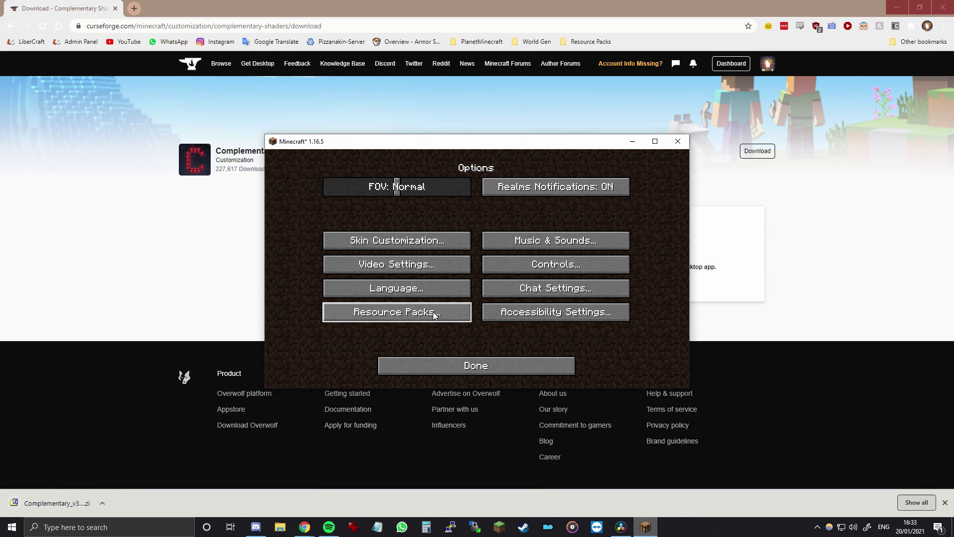
click(417, 265)
click(419, 312)
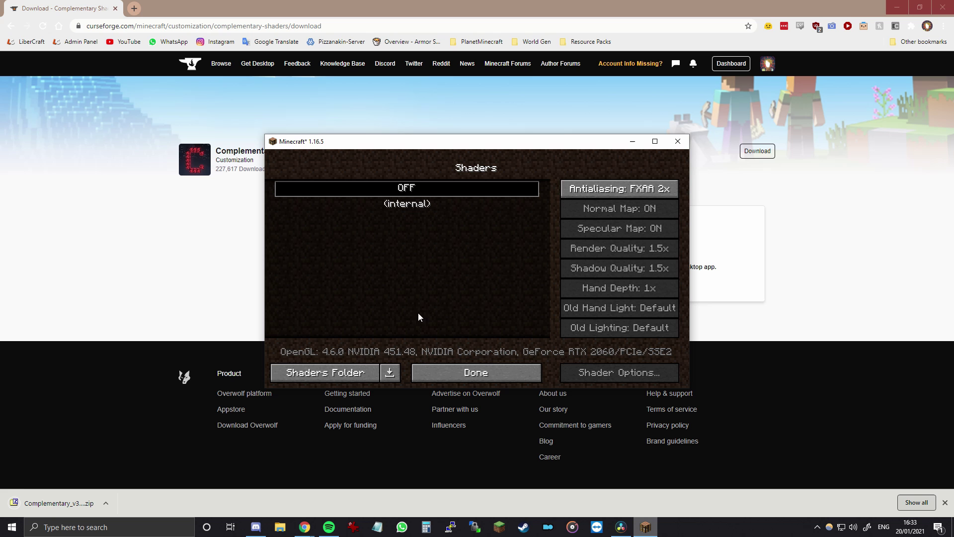
click(339, 374)
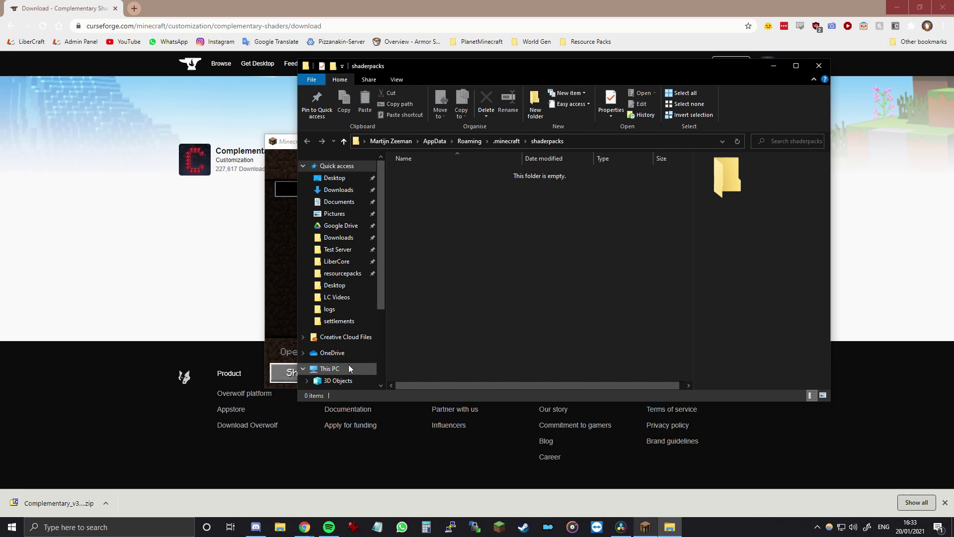
drag(505, 66, 419, 67)
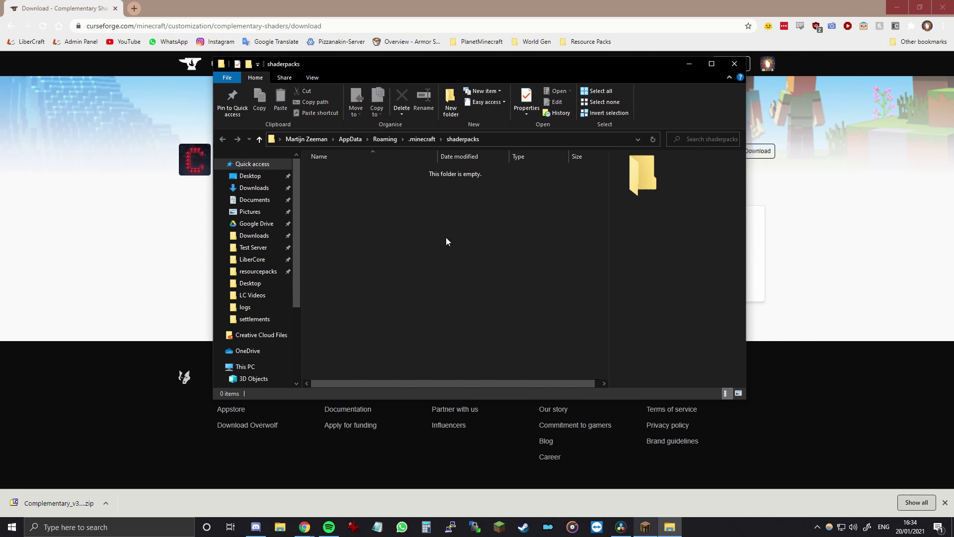
Step: Open the downloaded Complementary archive and copy ComplementaryShaders_3.10.zip from it into the shaderpacks folder
click(58, 507)
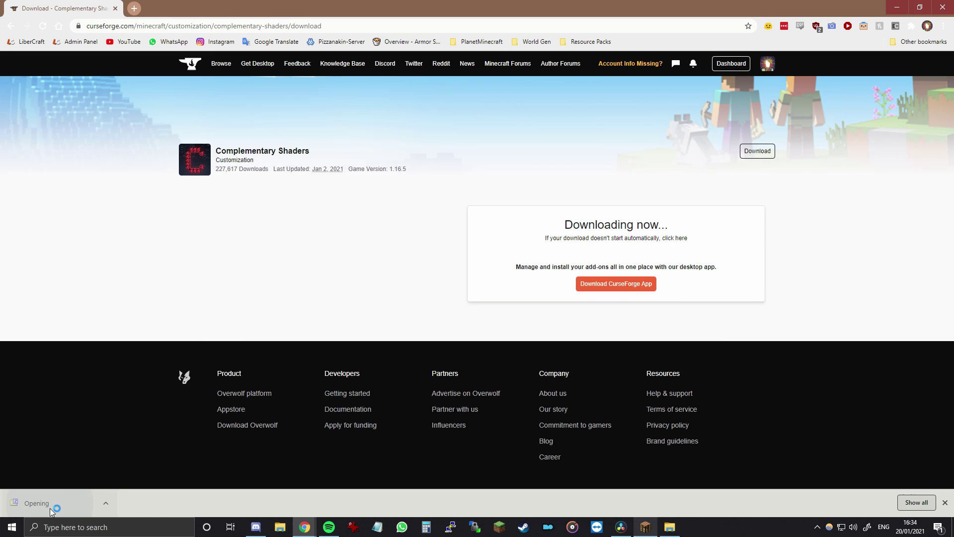
click(669, 527)
click(711, 431)
click(594, 160)
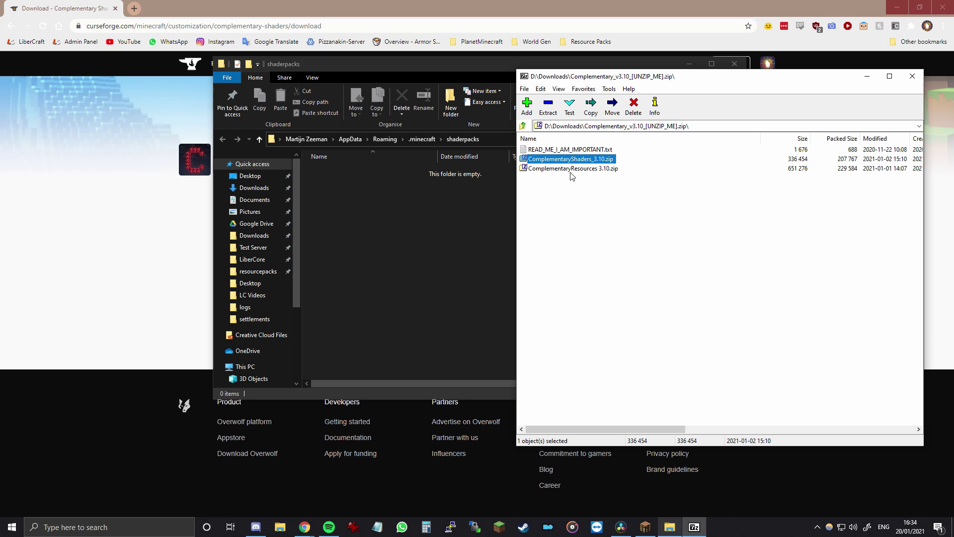
drag(591, 162, 400, 225)
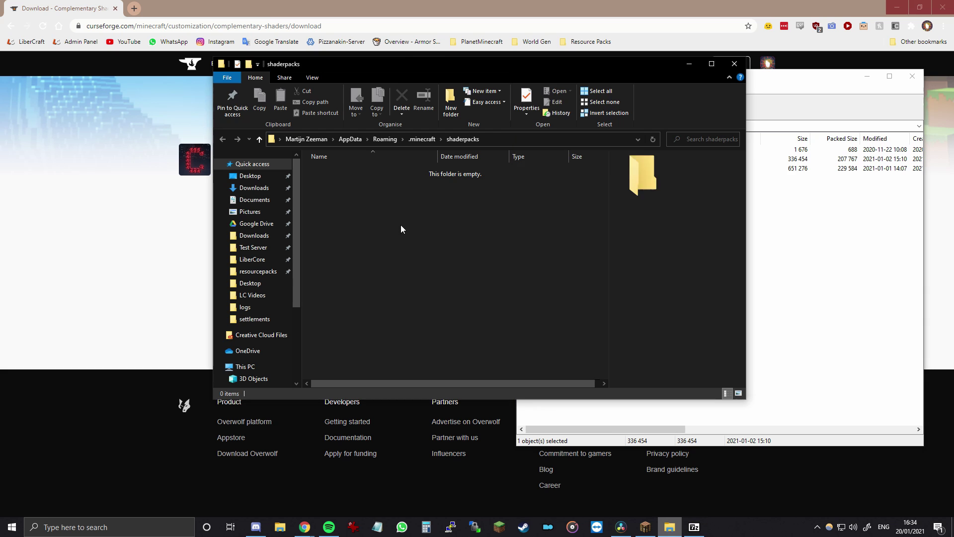
click(796, 280)
click(867, 76)
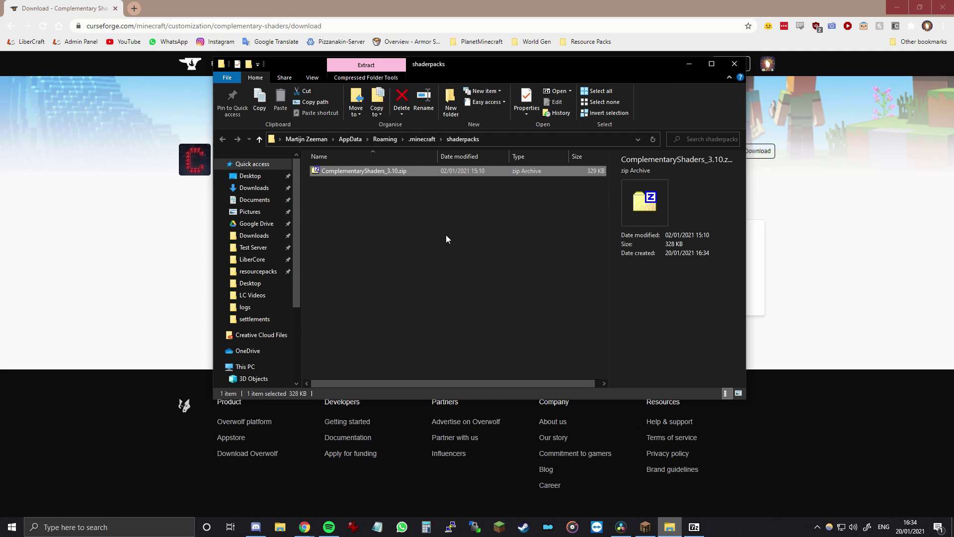
Step: Create a text document in the shaderpacks folder and name it ComplementaryShaders_3.10.zip.txt
click(364, 205)
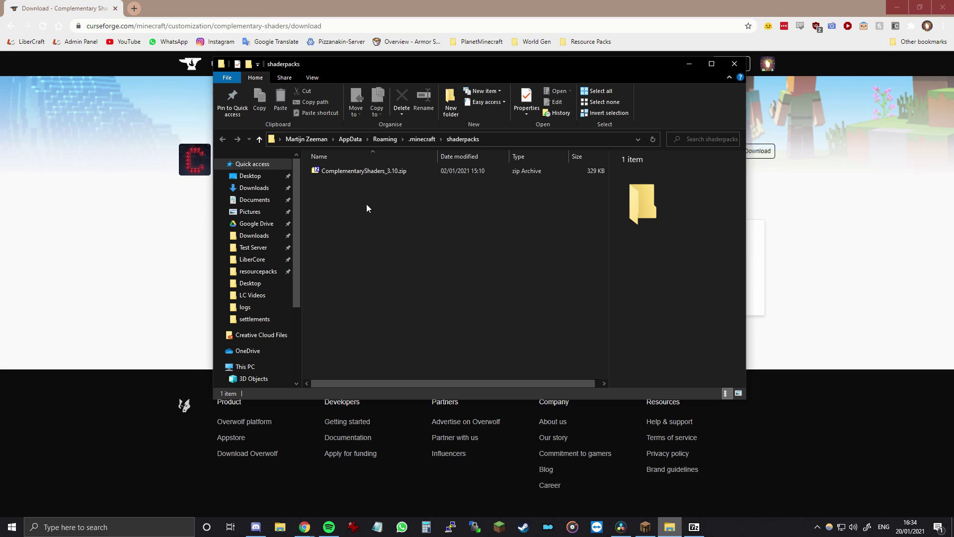
right_click(366, 203)
mouse_move(412, 326)
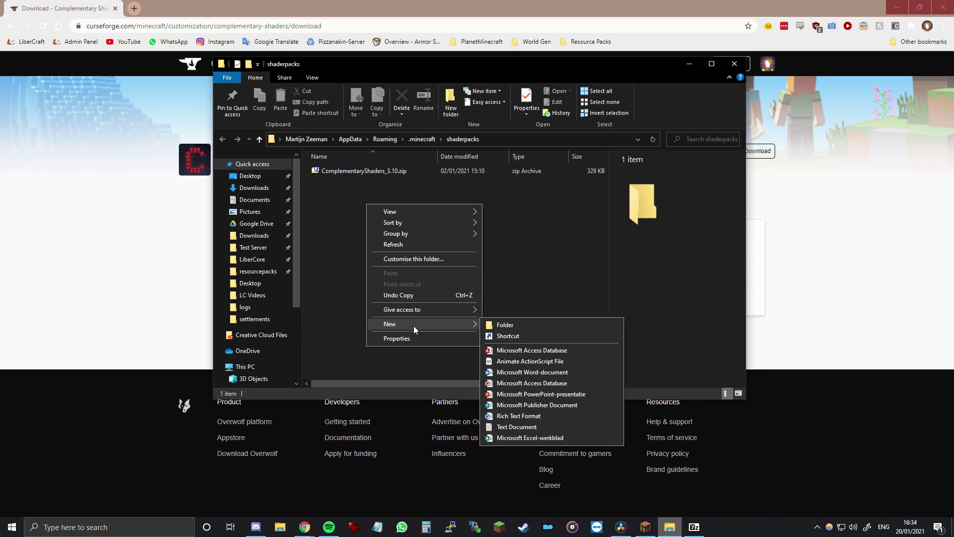
click(517, 426)
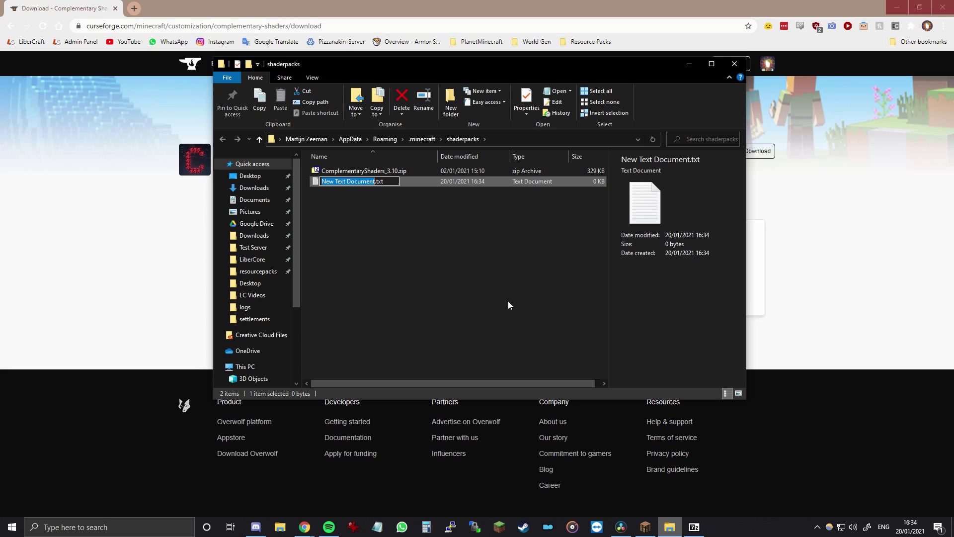
text(Comple)
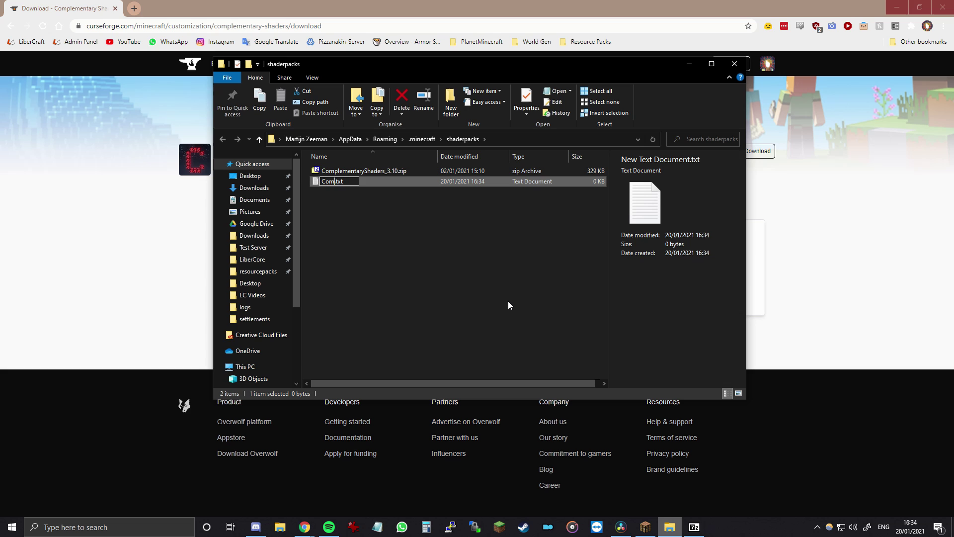
text(mentaryShaders_)
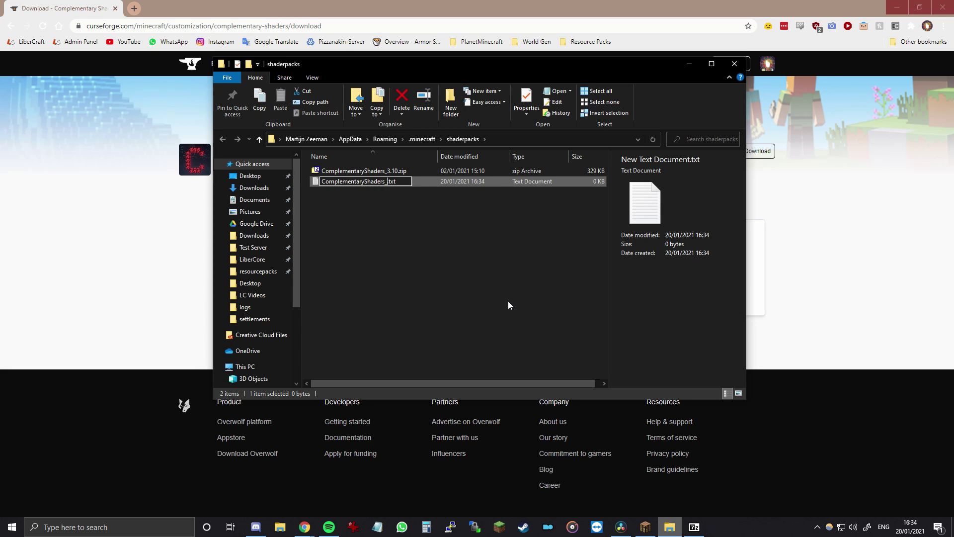
text(3.10.zip)
key(Return)
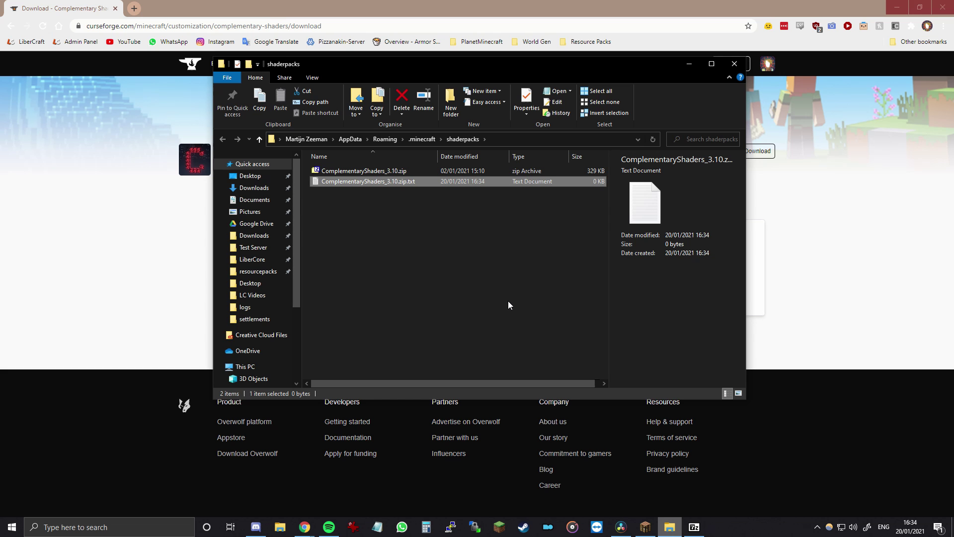
Step: Open ComplementaryShaders_3.10.zip.txt in Notepad and copy all the raw shader settings from the Pastebin page
double_click(402, 183)
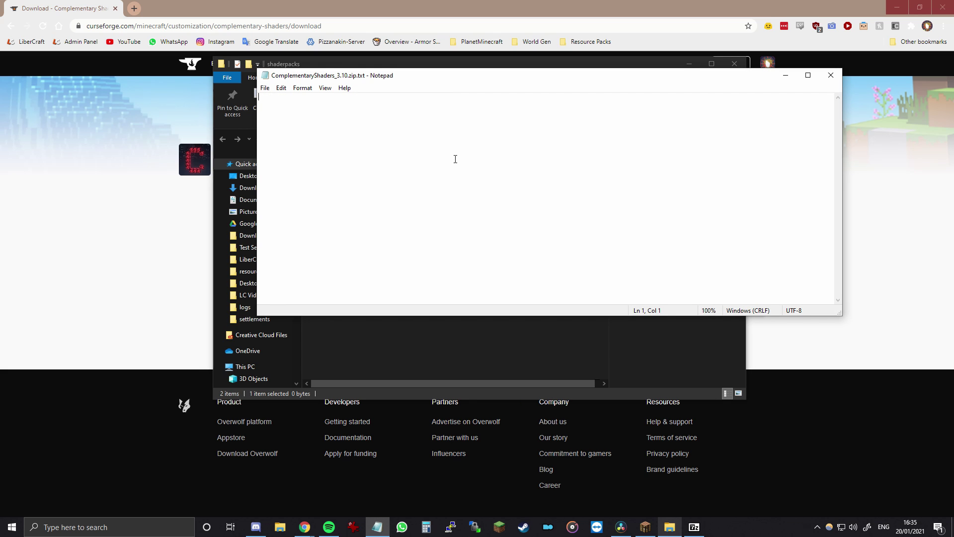
drag(451, 82, 395, 192)
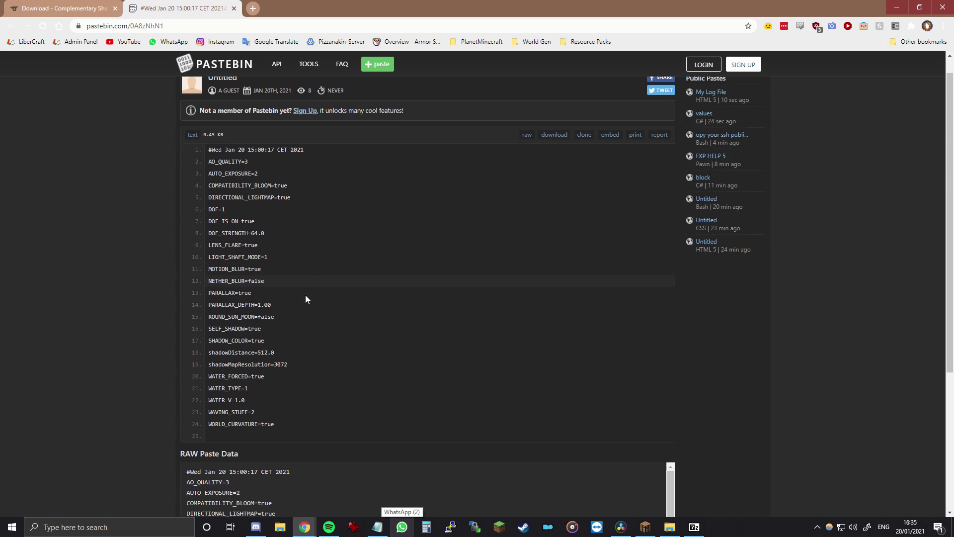
scroll(306, 295, down, 4)
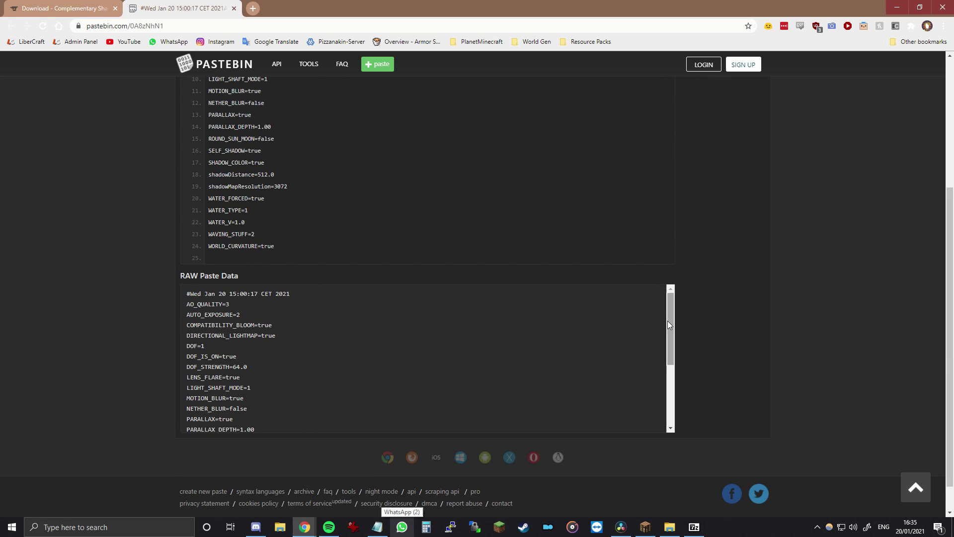
drag(192, 298, 332, 448)
key(ctrl+c)
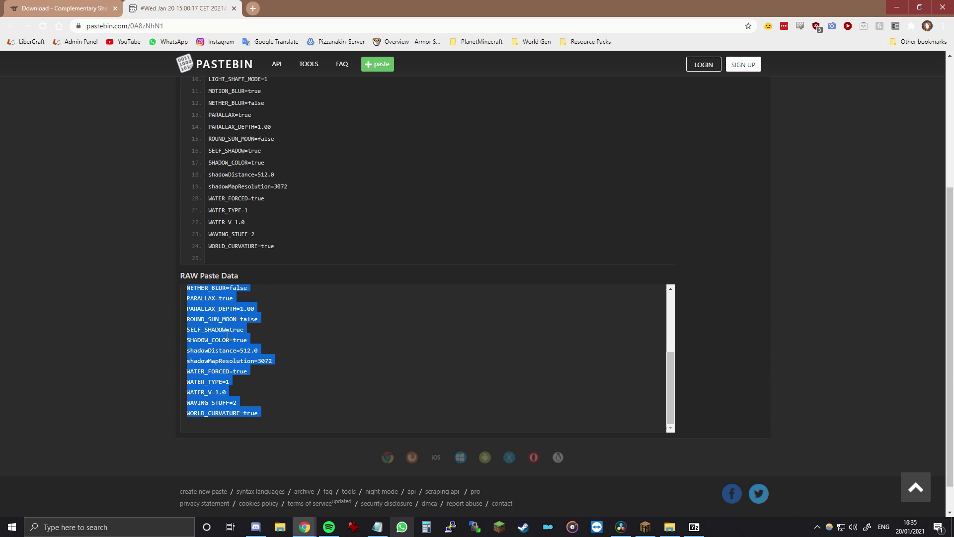
Step: Paste the copied shader settings into ComplementaryShaders_3.10.zip.txt, save the file and close Notepad
click(378, 526)
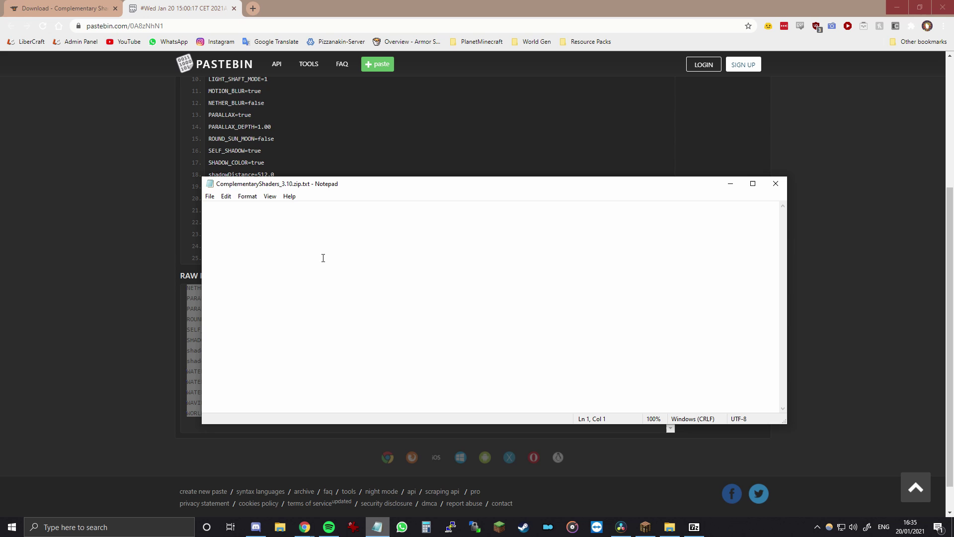
key(ctrl+v)
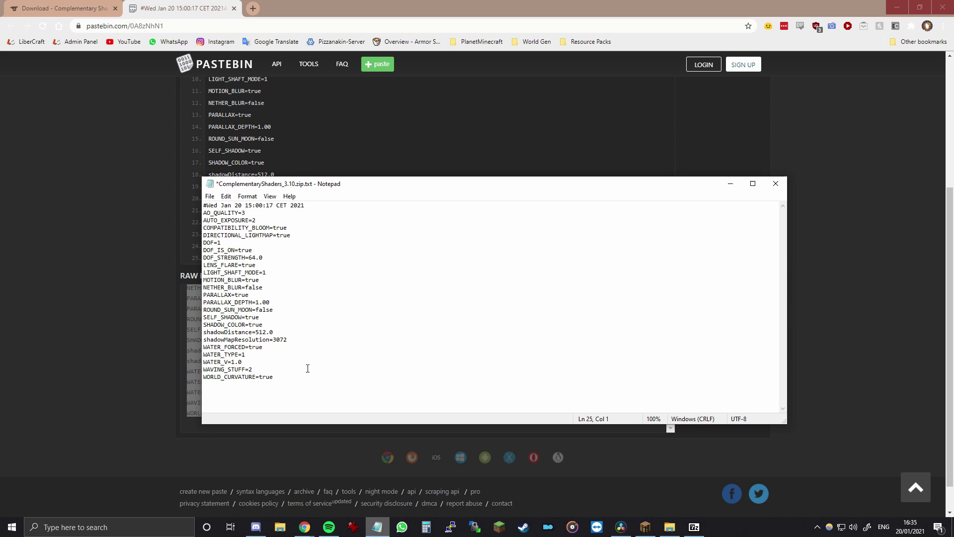
key(ctrl+s)
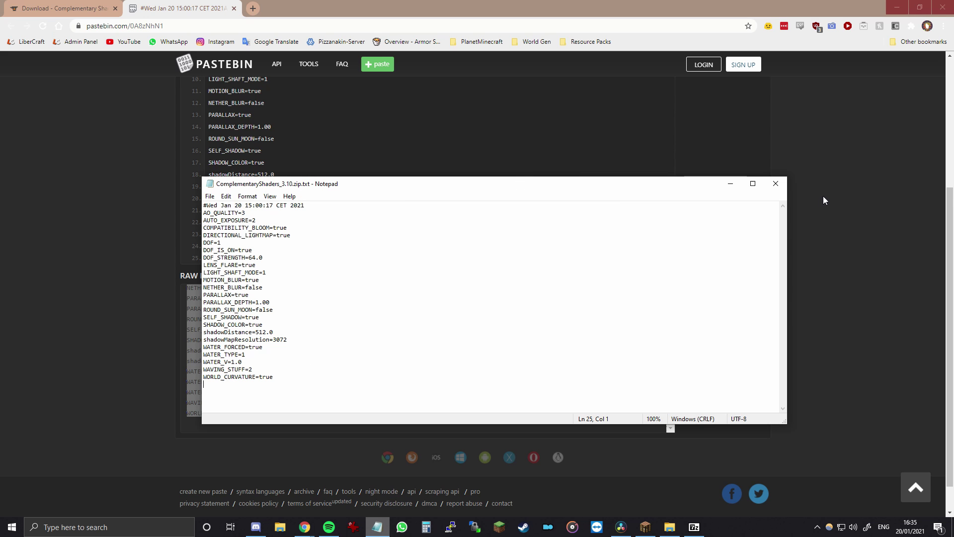
click(776, 184)
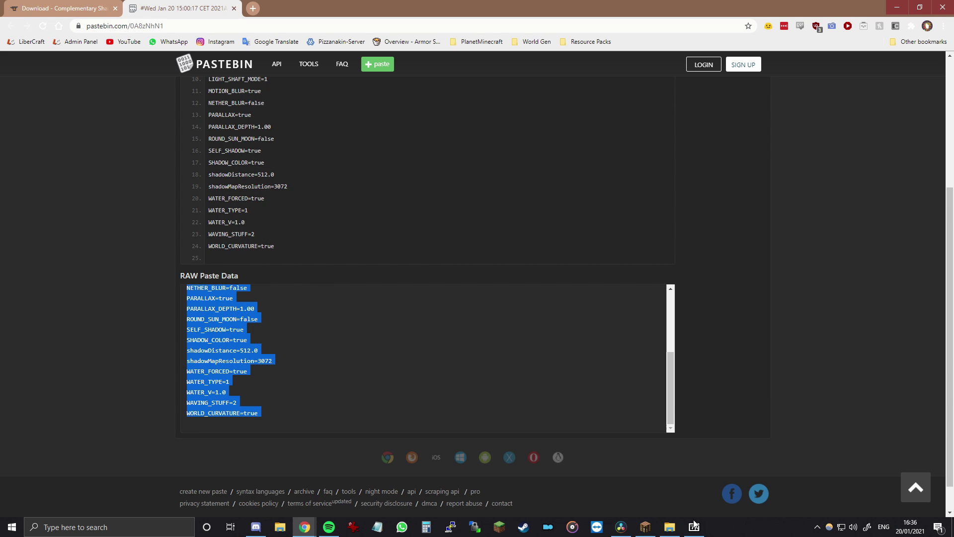
Step: Download the Groovy texture pack, groovy-v4.zip, from its Planet Minecraft page
click(669, 528)
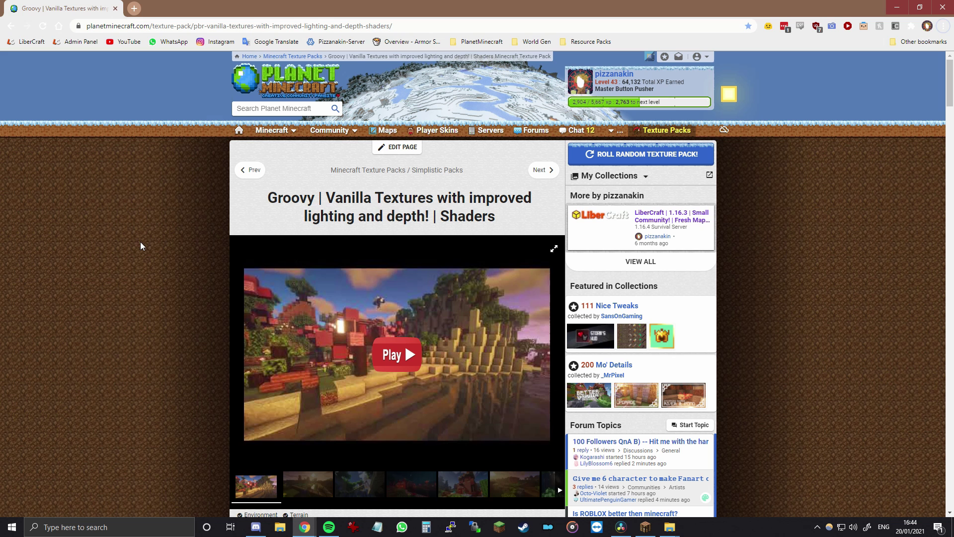
scroll(147, 210, down, 3)
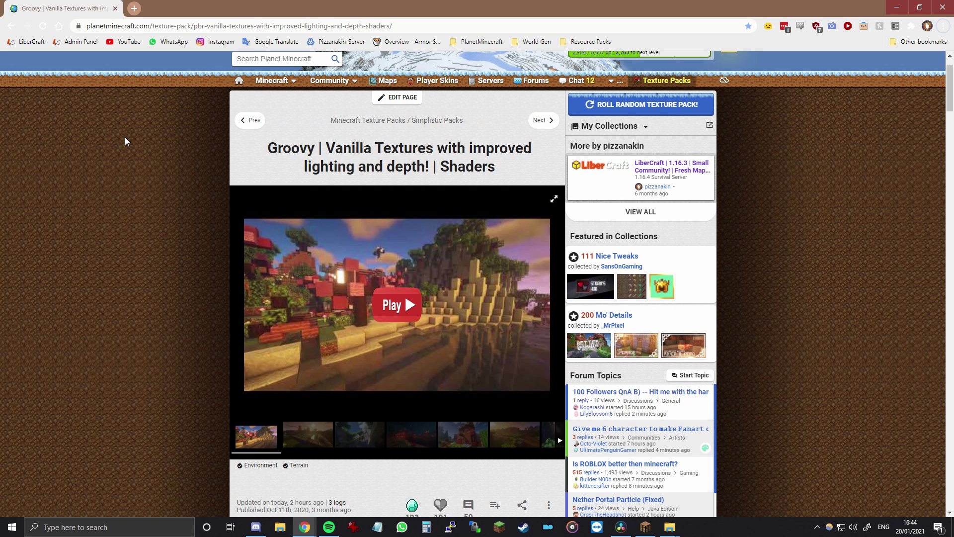
scroll(148, 121, down, 2)
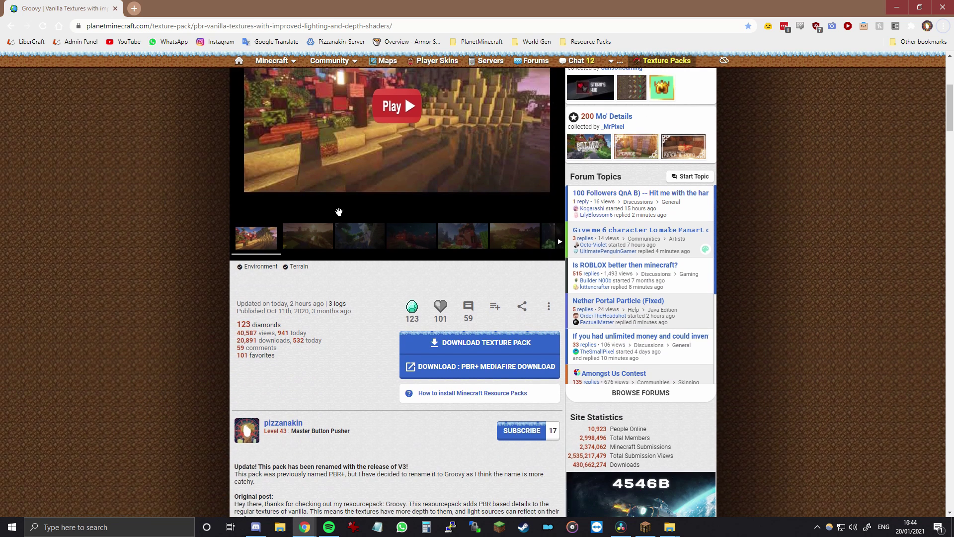
scroll(432, 341, down, 1)
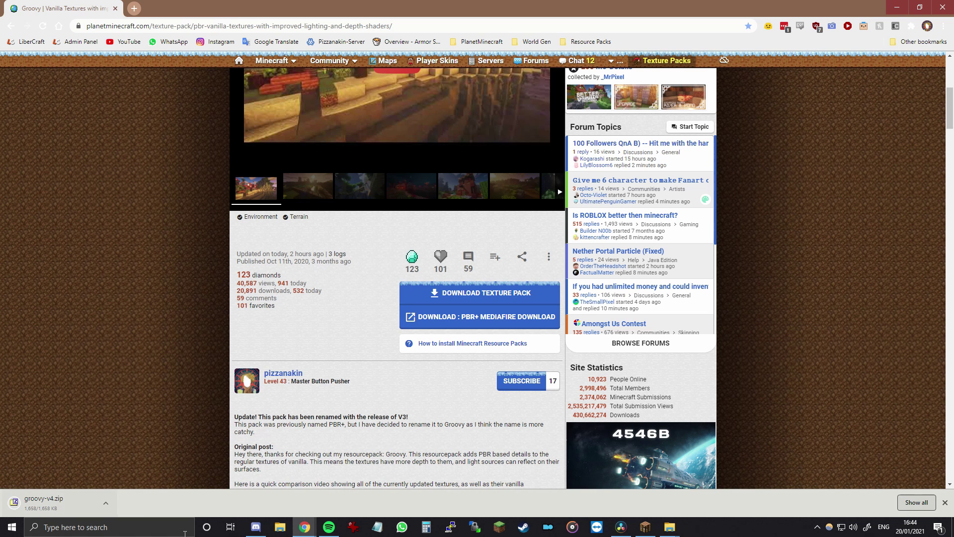
Step: Switch to Minecraft, leave the shader settings and open the resource pack folder from the resource pack selection
click(646, 527)
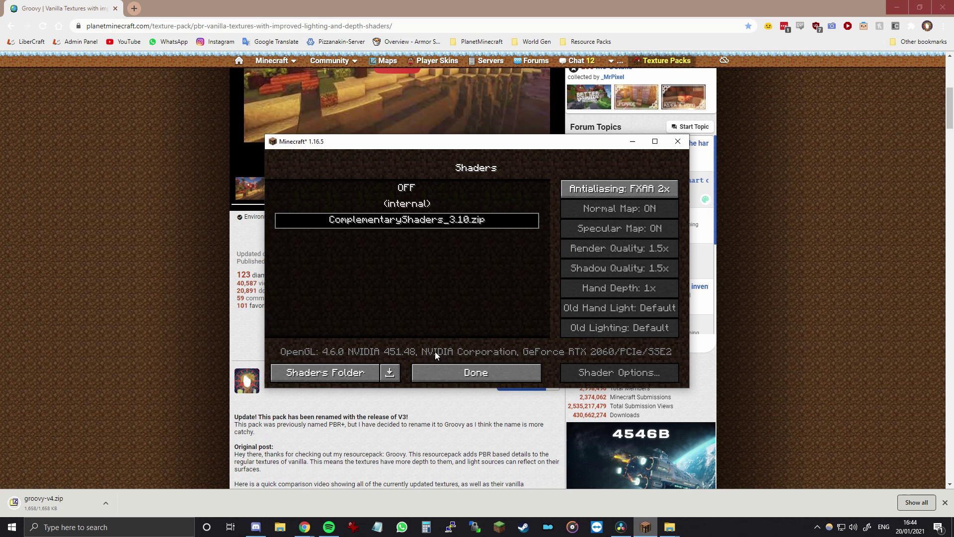
click(497, 371)
click(469, 374)
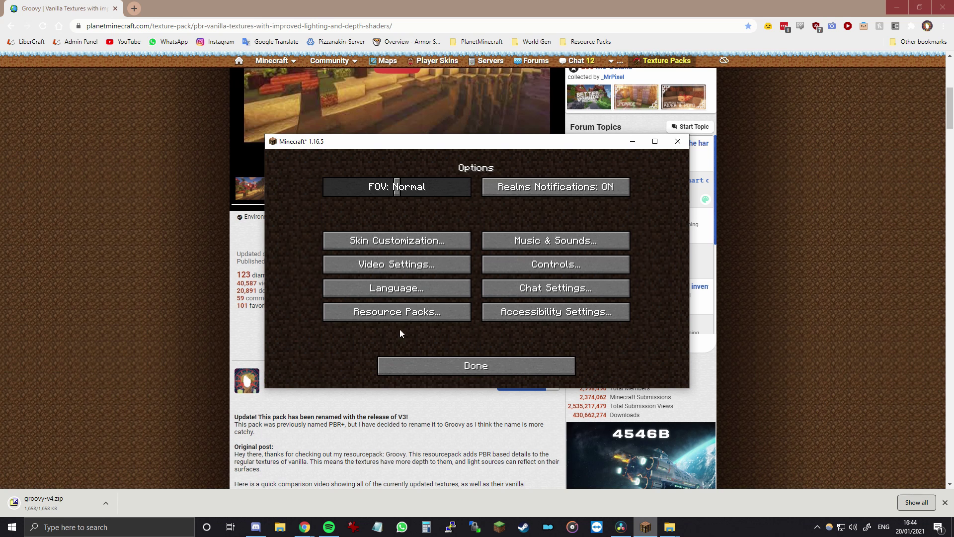
click(378, 311)
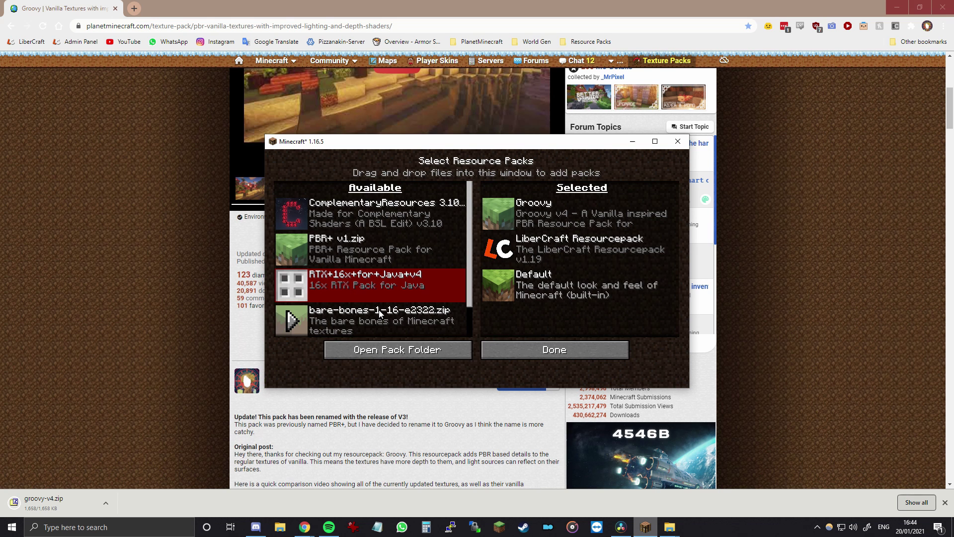
click(396, 351)
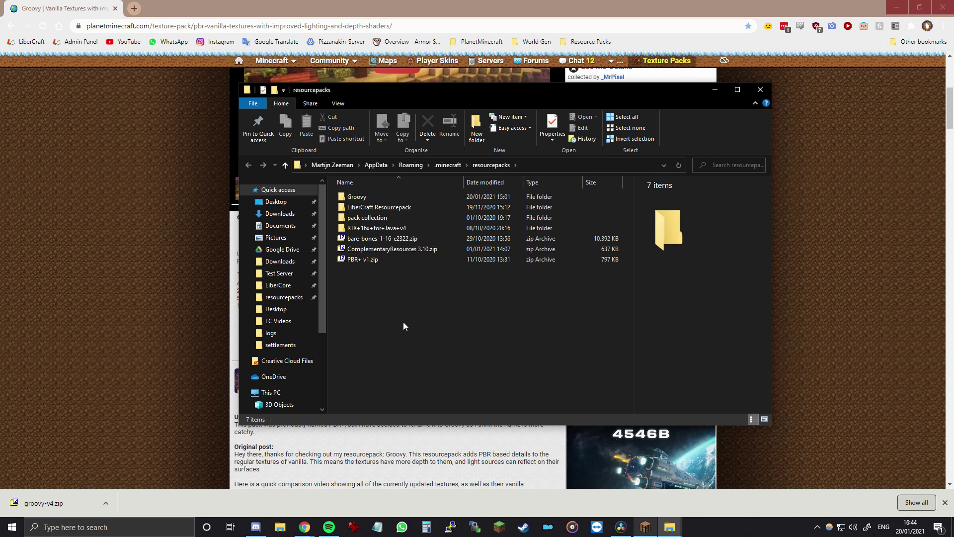
Step: Copy the downloaded groovy-v4.zip into the resourcepacks folder
drag(44, 507, 760, 481)
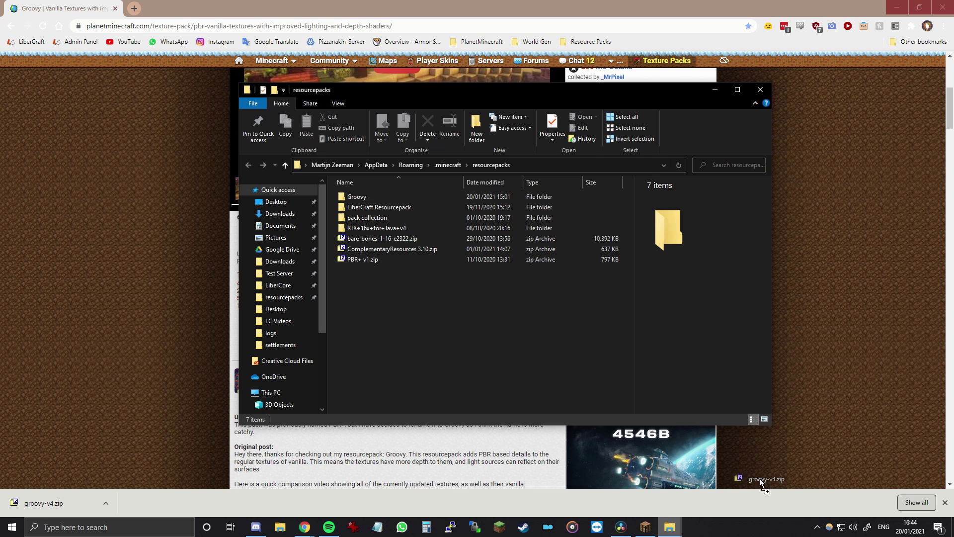
drag(478, 325, 430, 253)
click(394, 323)
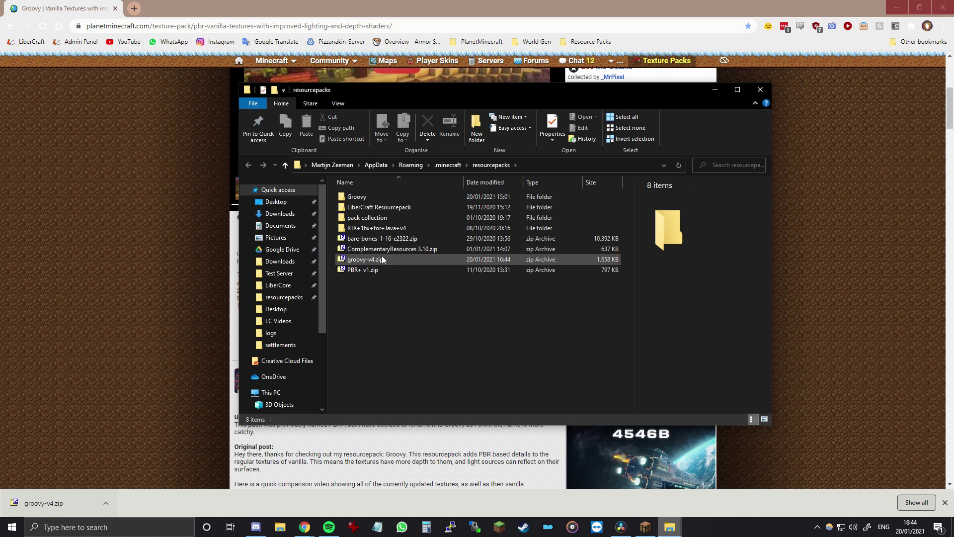
Step: Extract groovy-v4.zip with 7-Zip into its own groovy-v4 folder inside resourcepacks
click(371, 260)
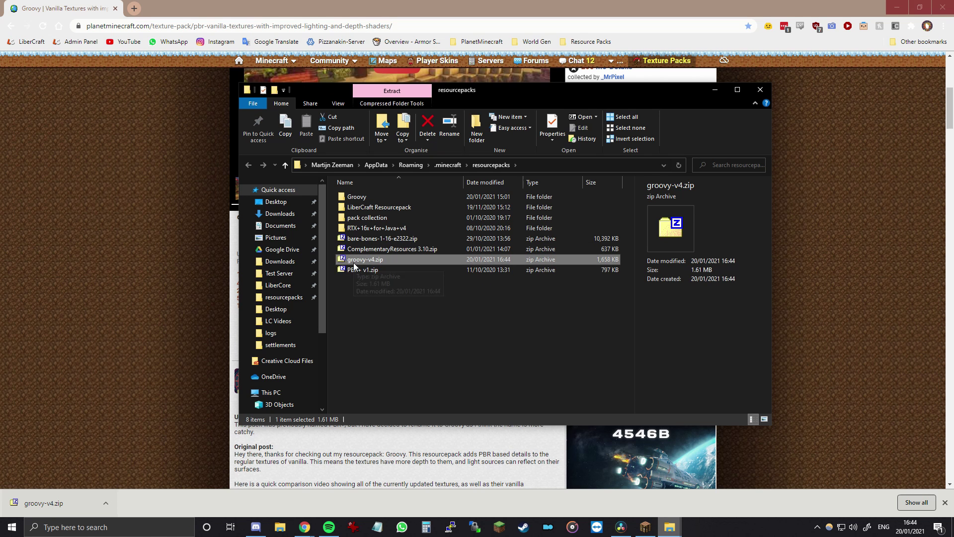
right_click(354, 263)
mouse_move(399, 305)
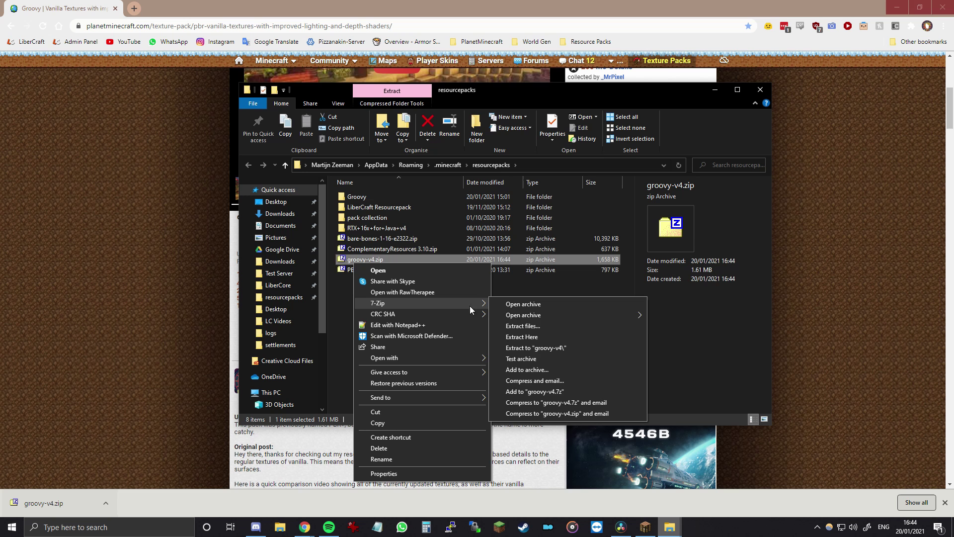
click(555, 348)
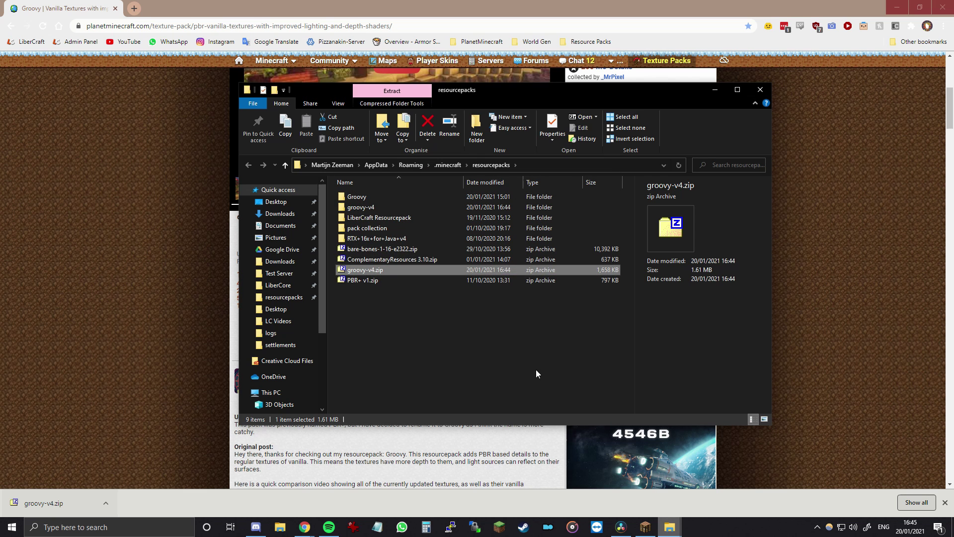
click(521, 329)
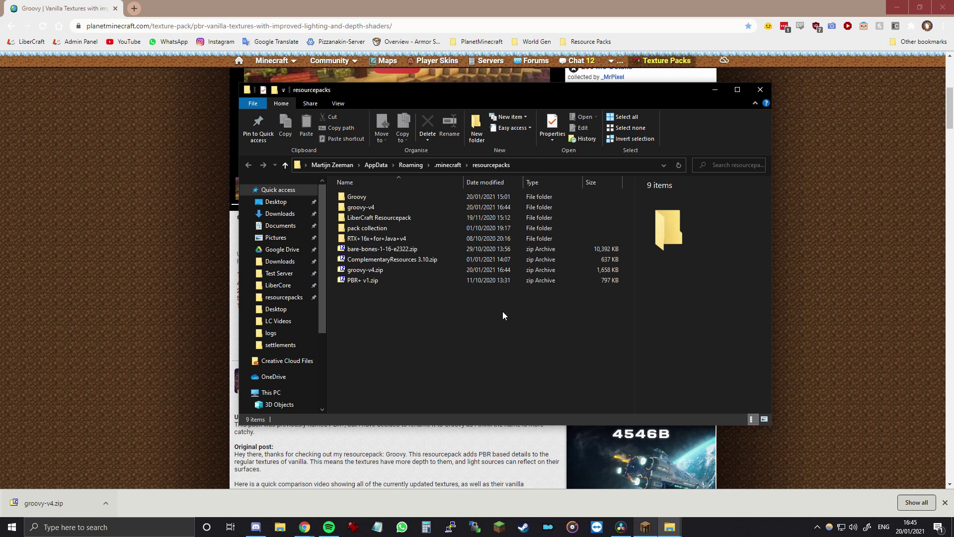
Step: Return to Minecraft, activate the extracted groovy-v4 resource pack at the top of the selected packs and apply the selection
click(645, 527)
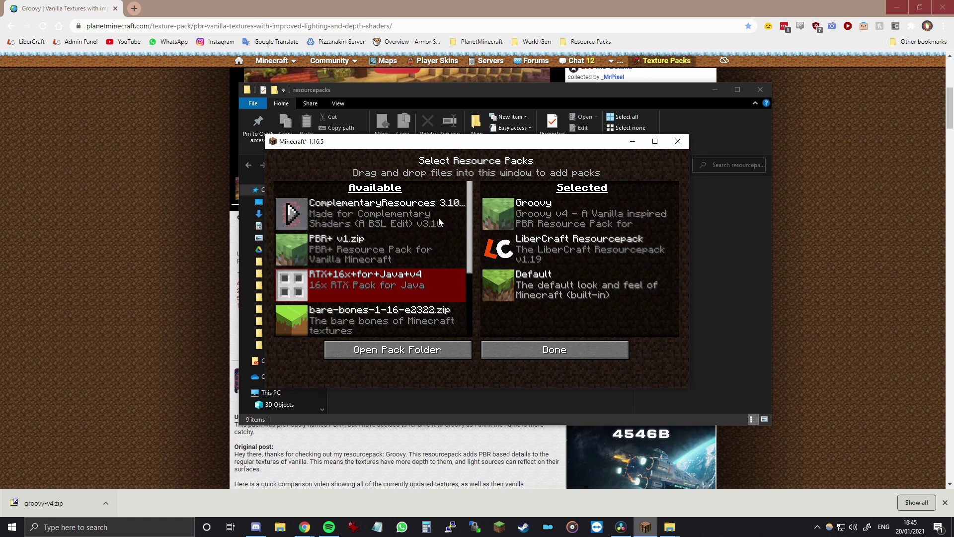
scroll(440, 263, down, 4)
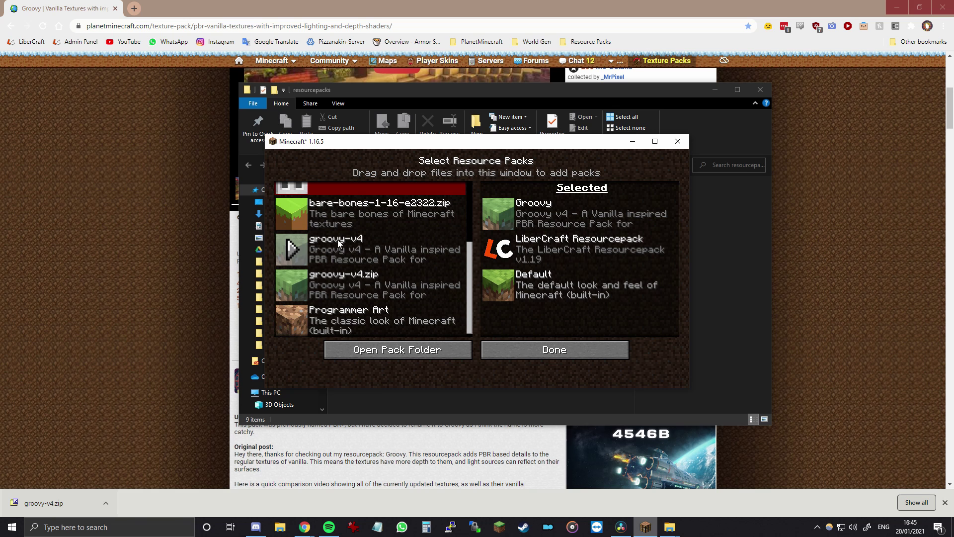
click(291, 248)
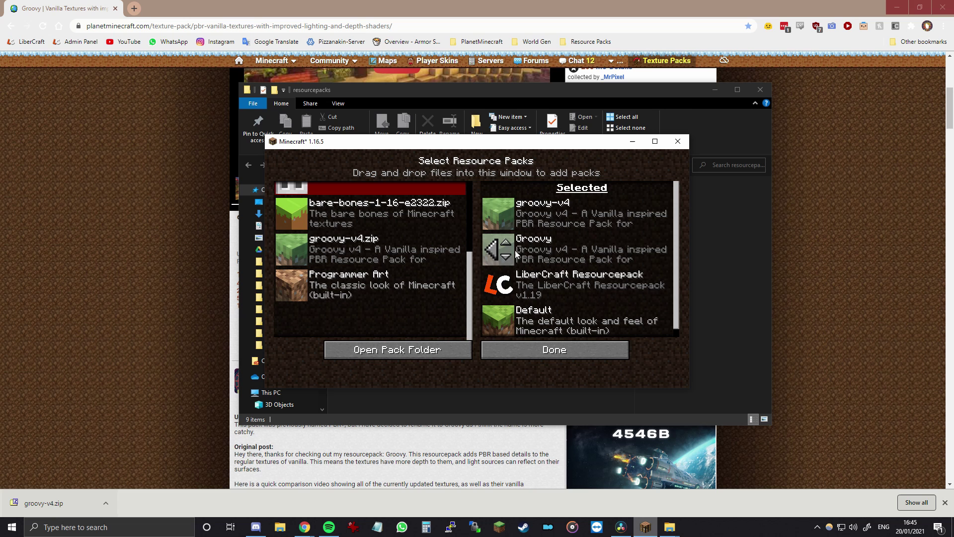
click(507, 243)
click(506, 244)
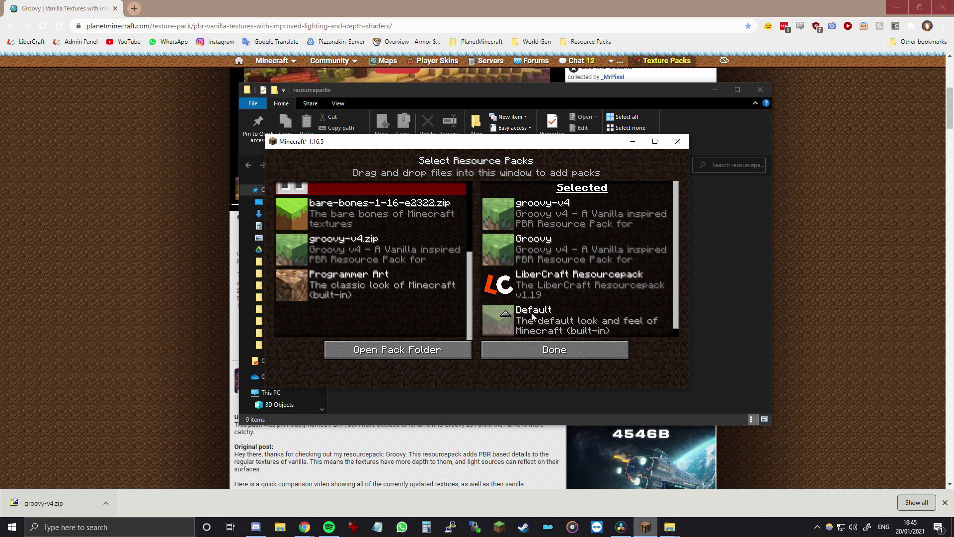
click(547, 350)
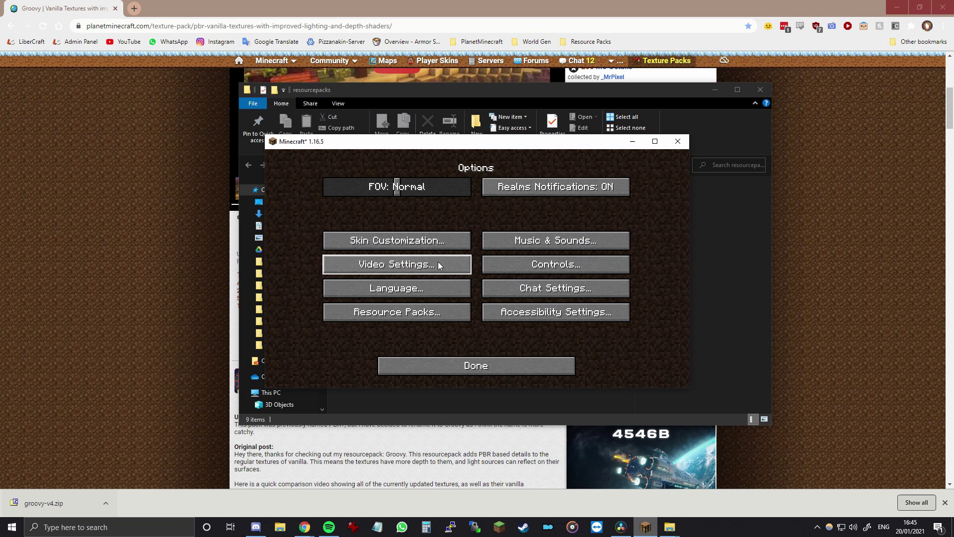
Step: Check in the video settings which shader pack is selected, and return to the Minecraft title screen
click(438, 265)
click(426, 311)
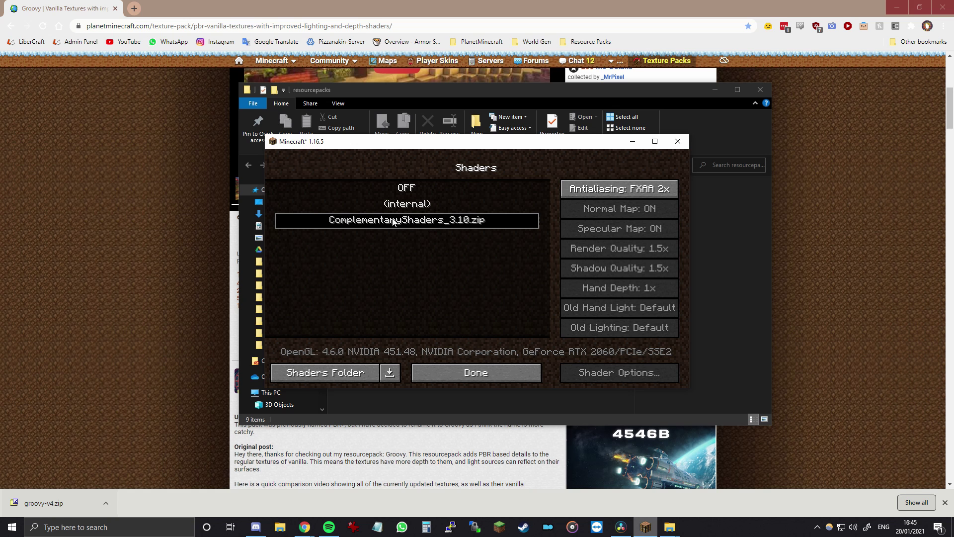
click(480, 371)
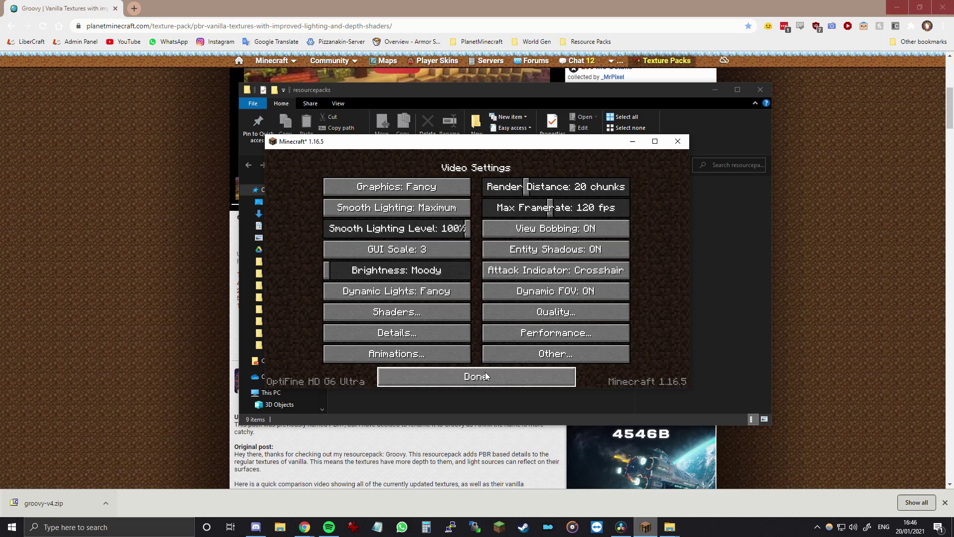
click(495, 376)
click(479, 362)
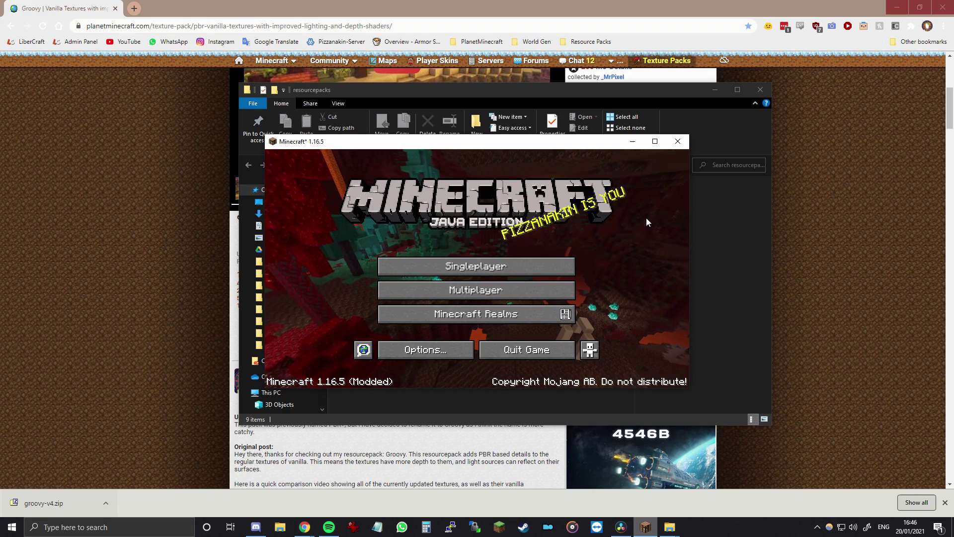